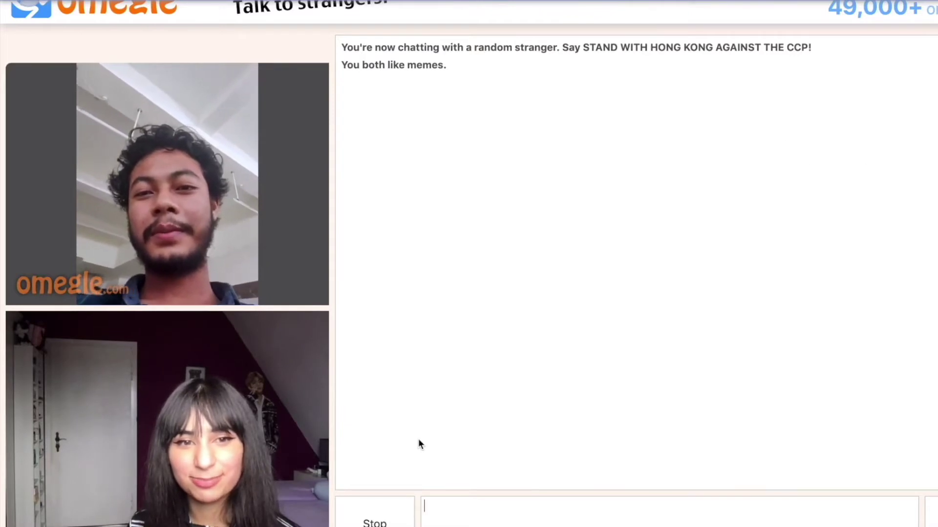
click(379, 512)
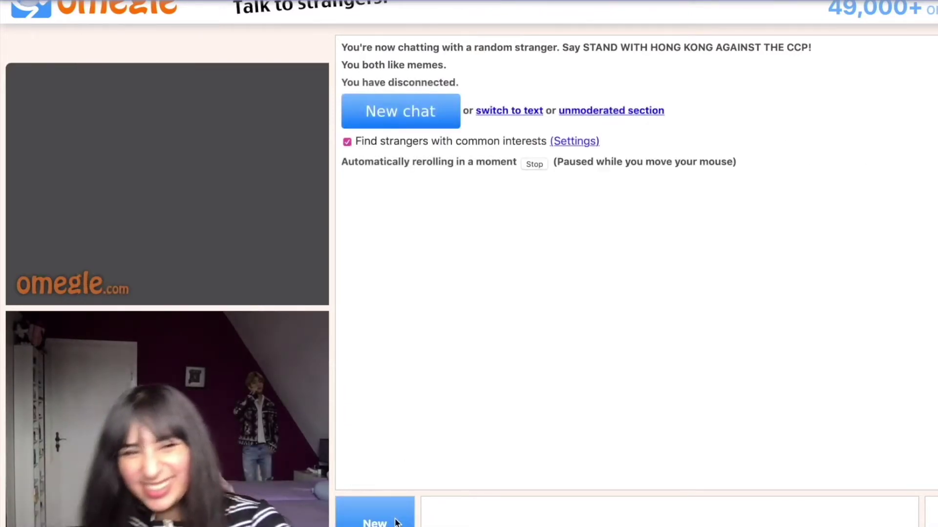
click(396, 521)
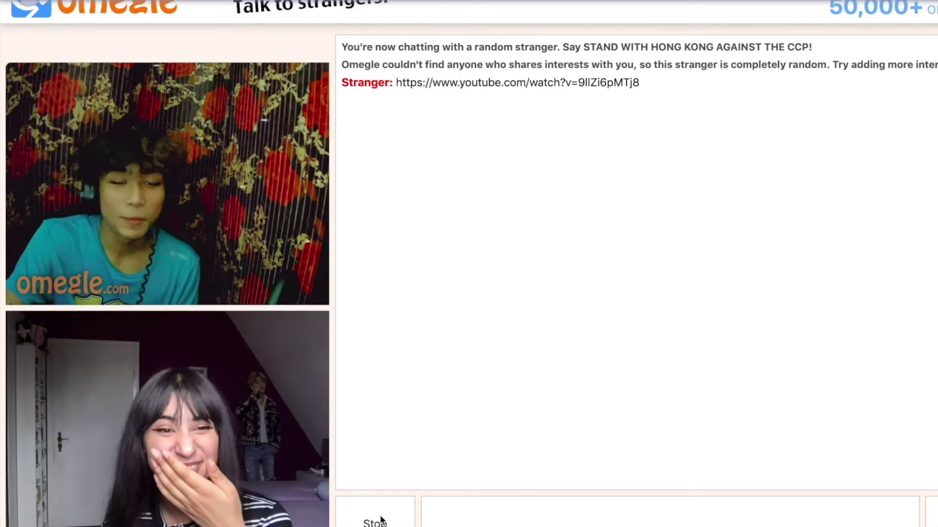
key(Escape)
key(Escape)
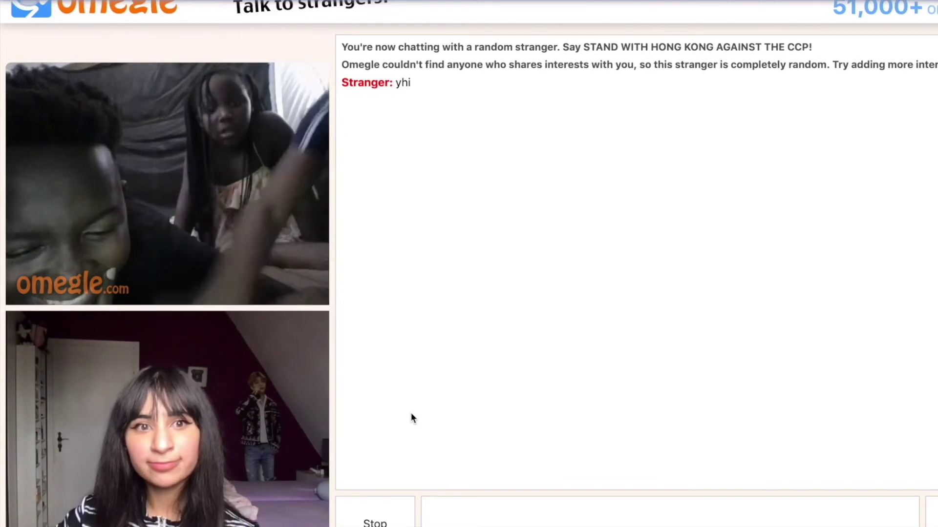
double_click(373, 523)
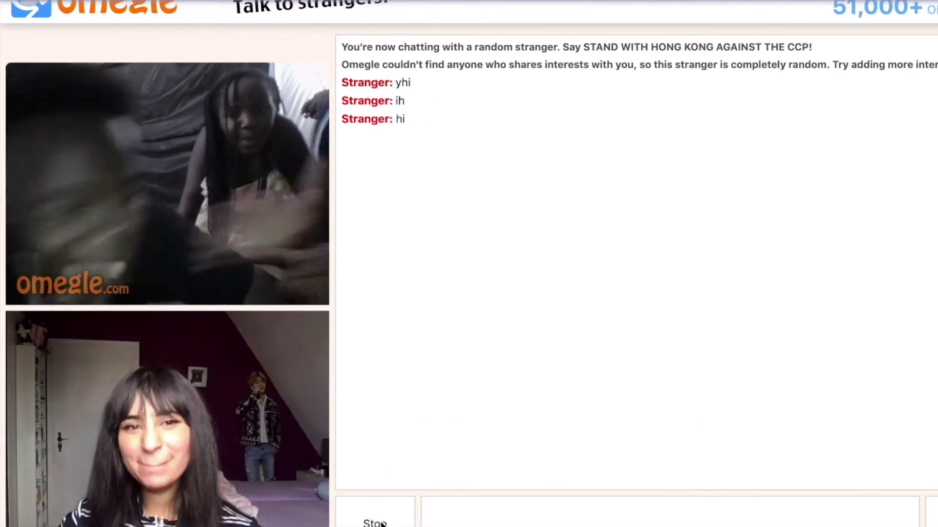
click(362, 407)
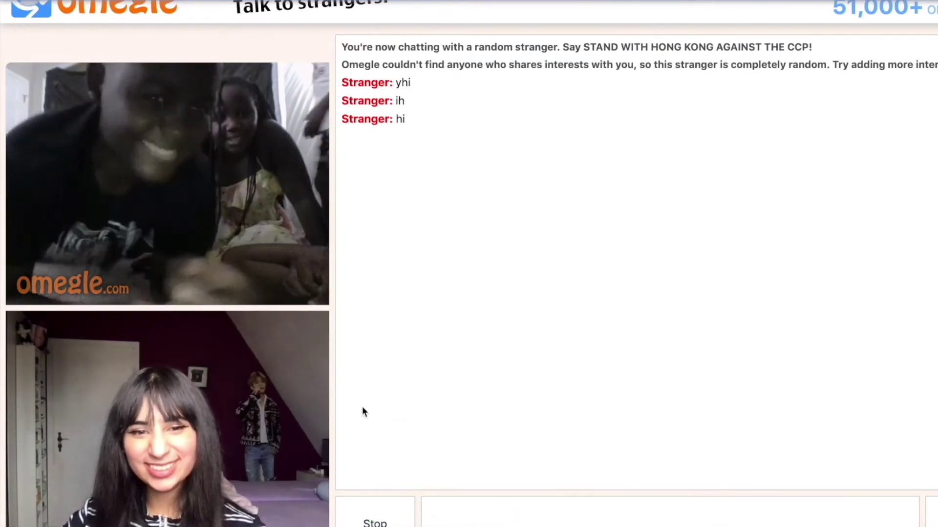
double_click(364, 519)
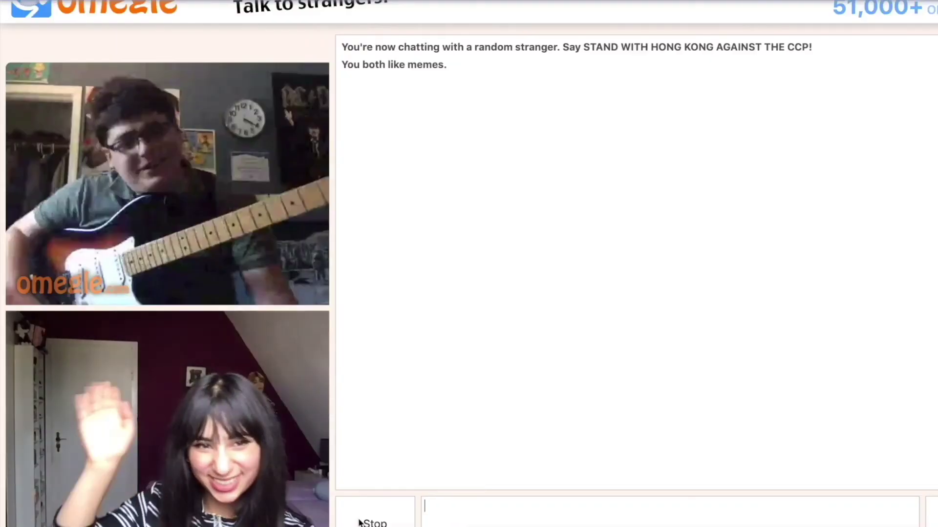
click(360, 523)
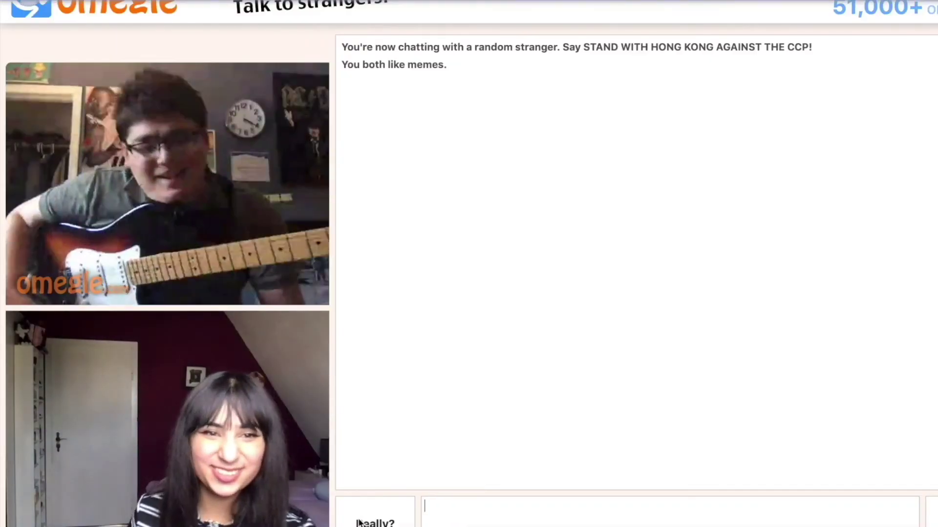
click(359, 523)
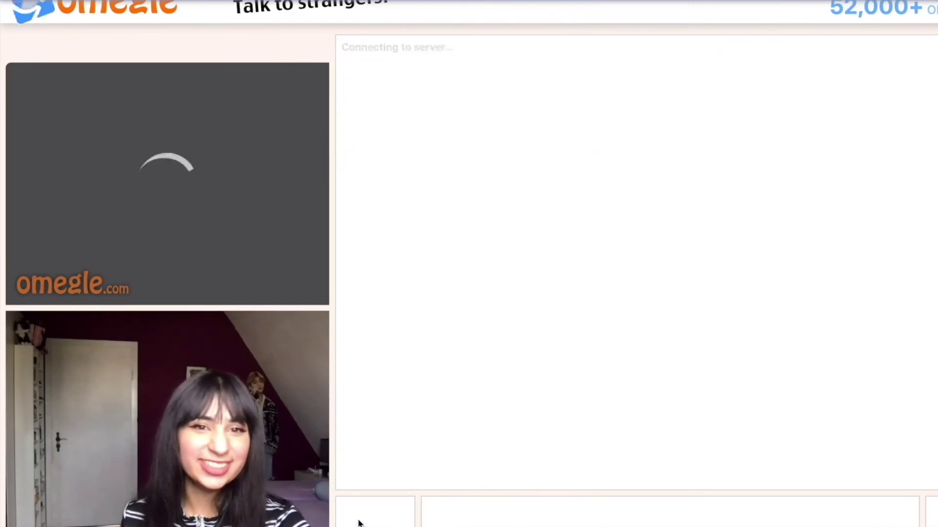